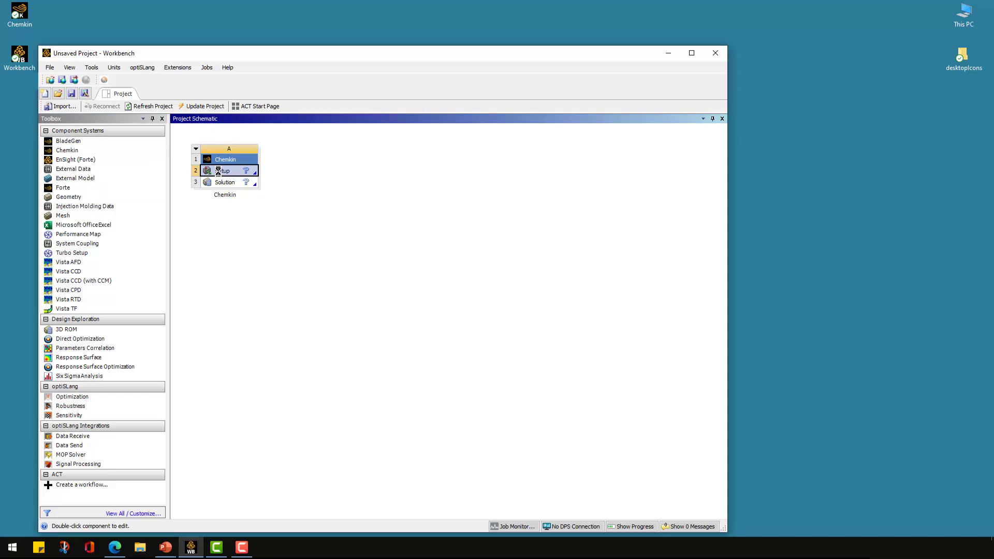
Step: Open the Setup component of the Chemkin system and move the Chemkin-Pro window so the project schematic stays in view
right_click(218, 172)
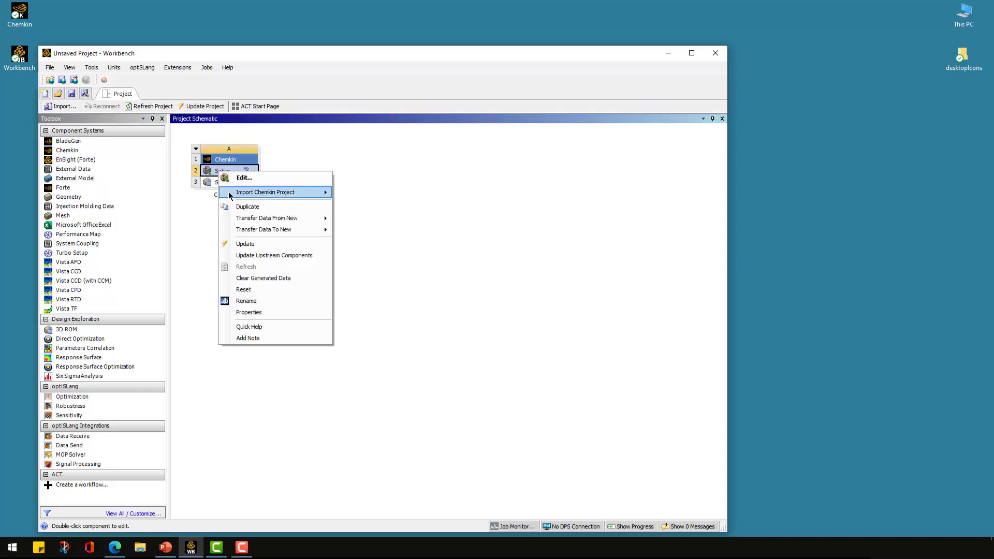
mouse_move(231, 195)
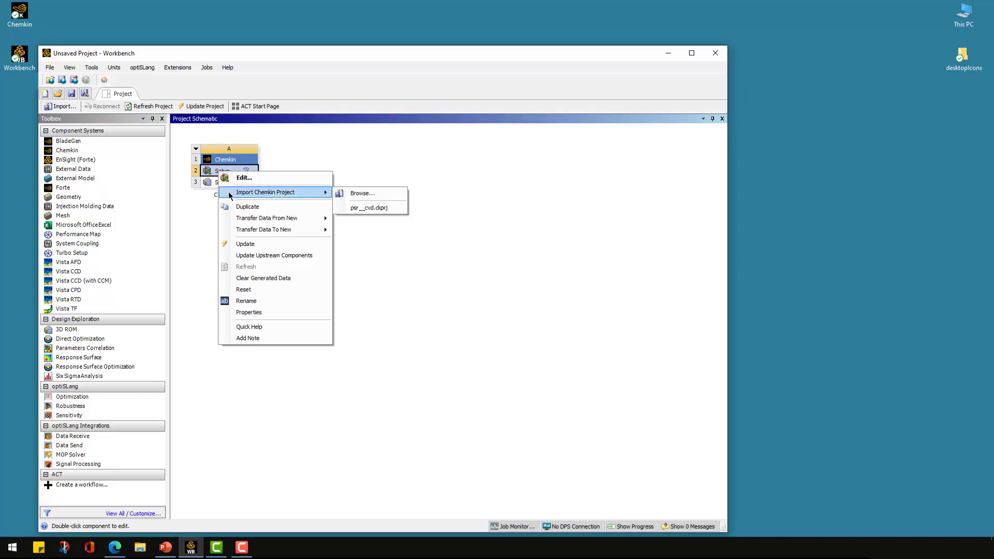
double_click(204, 171)
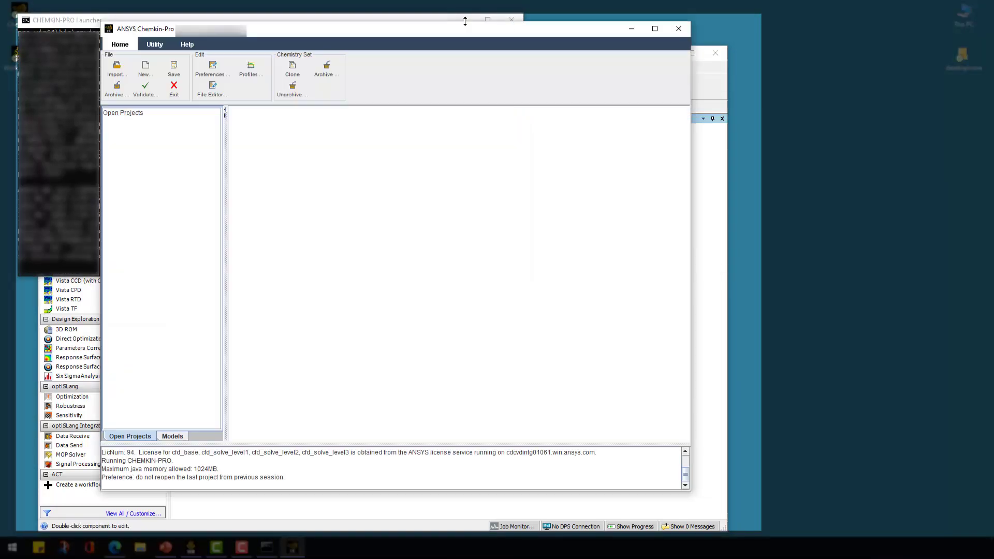
left_click(466, 20)
left_click_drag(467, 34, 685, 59)
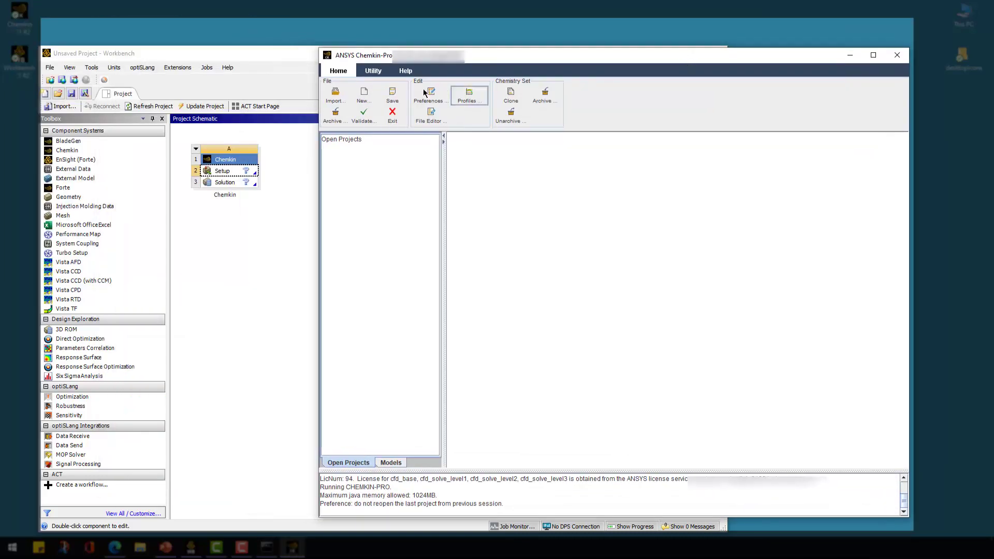
Step: Import the sample project psr__cvd.ckprj from the My Samples directory
left_click(336, 98)
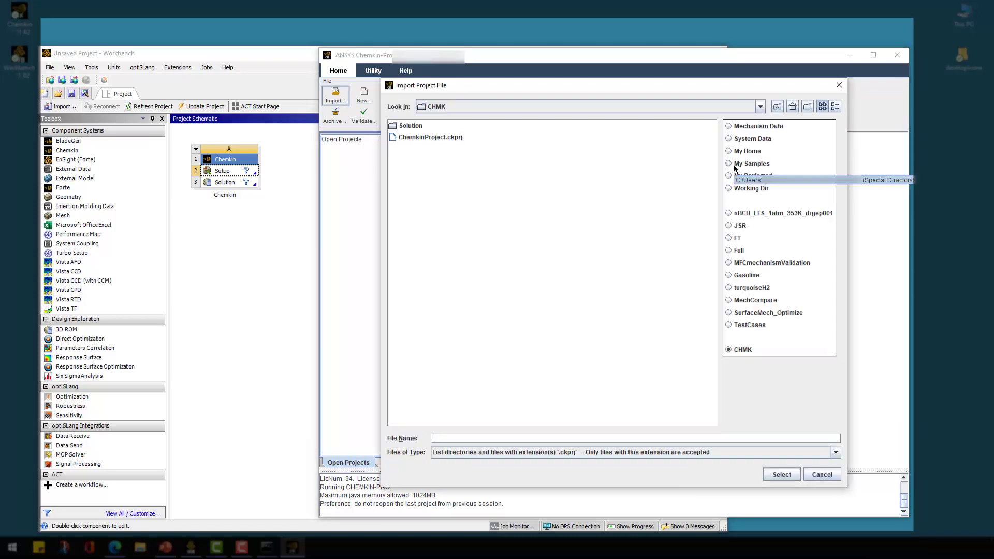
left_click(735, 164)
scroll(673, 181, "right", 2)
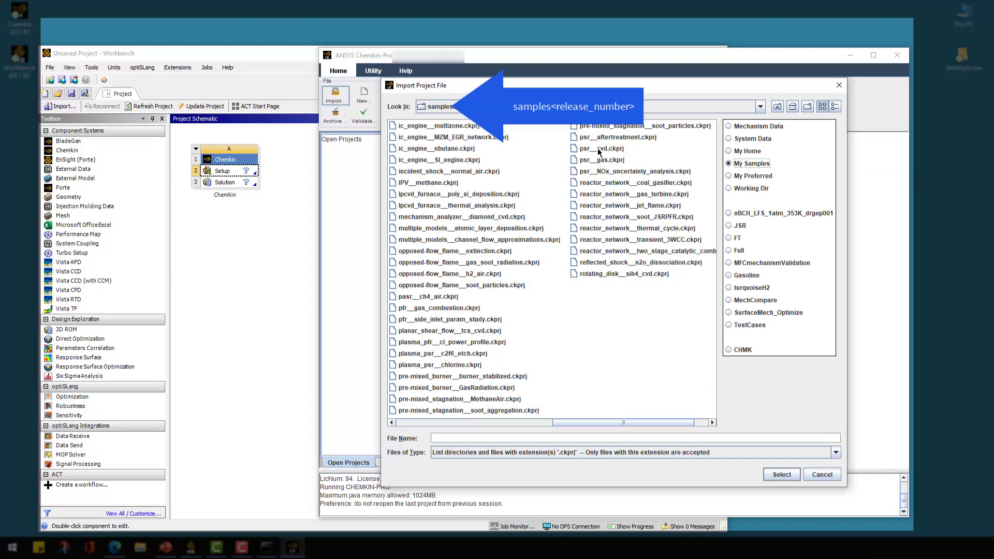
left_click(599, 150)
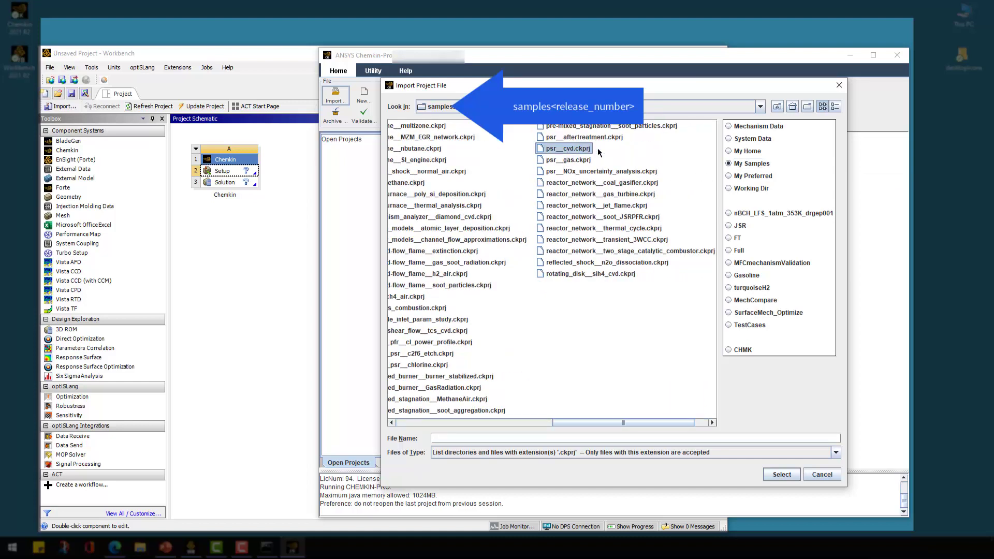
left_click(781, 475)
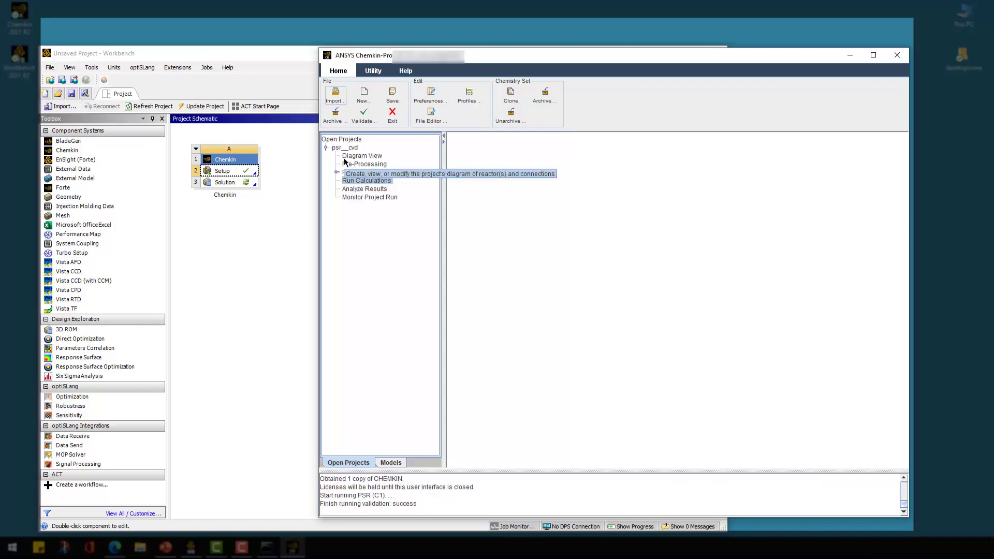
Step: Review the project's diagram and pre-processing settings, and make the C1_PSR reactor temperature a Workbench input parameter
left_click(362, 156)
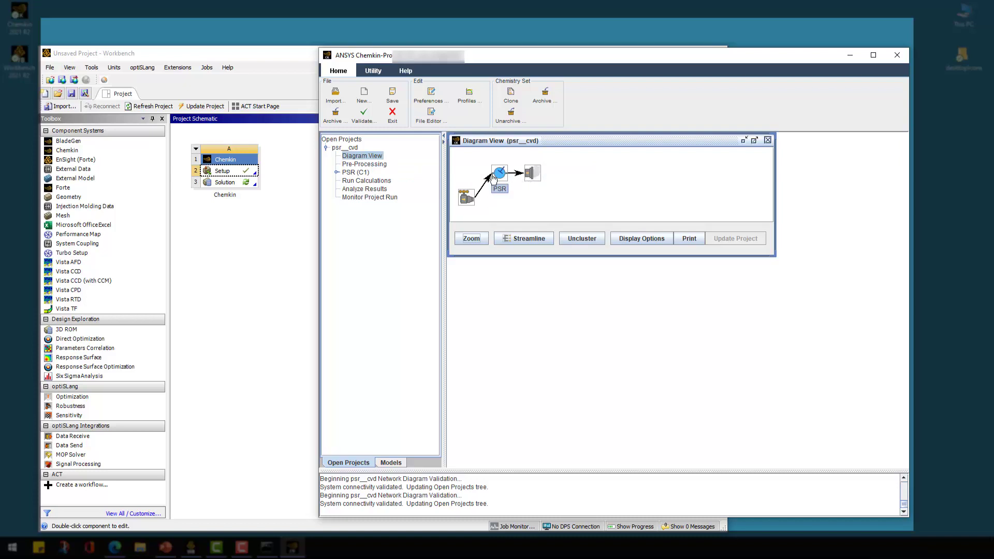
left_click(369, 164)
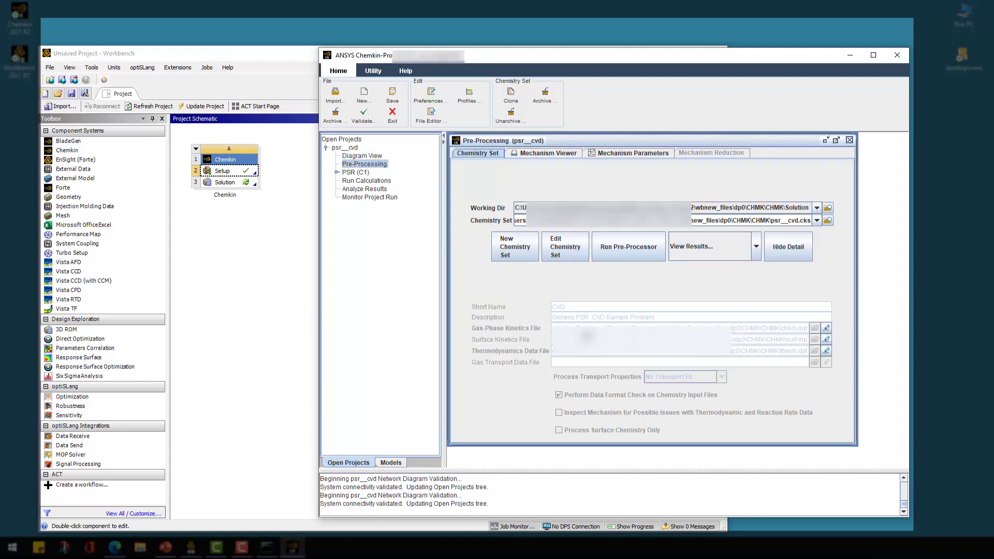
left_click(337, 173)
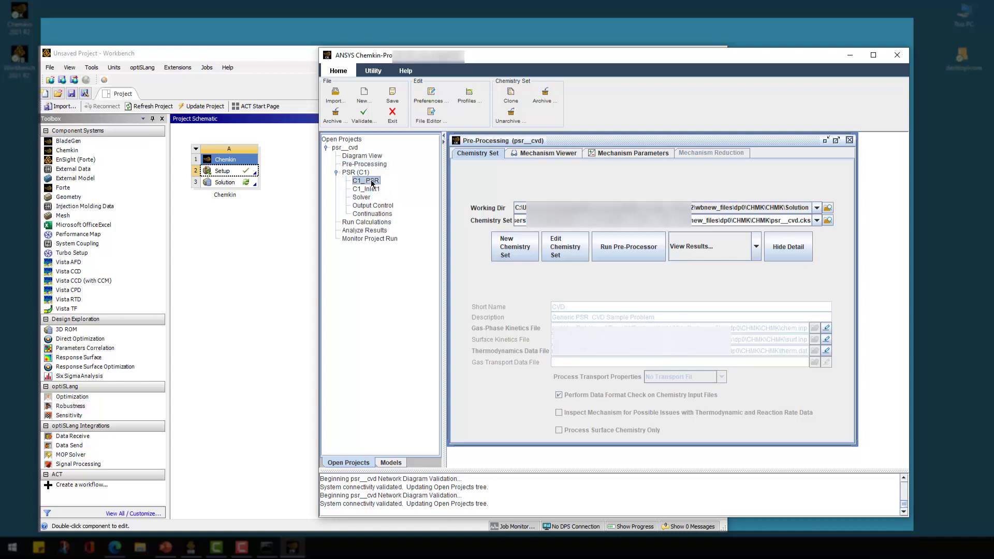
left_click(369, 180)
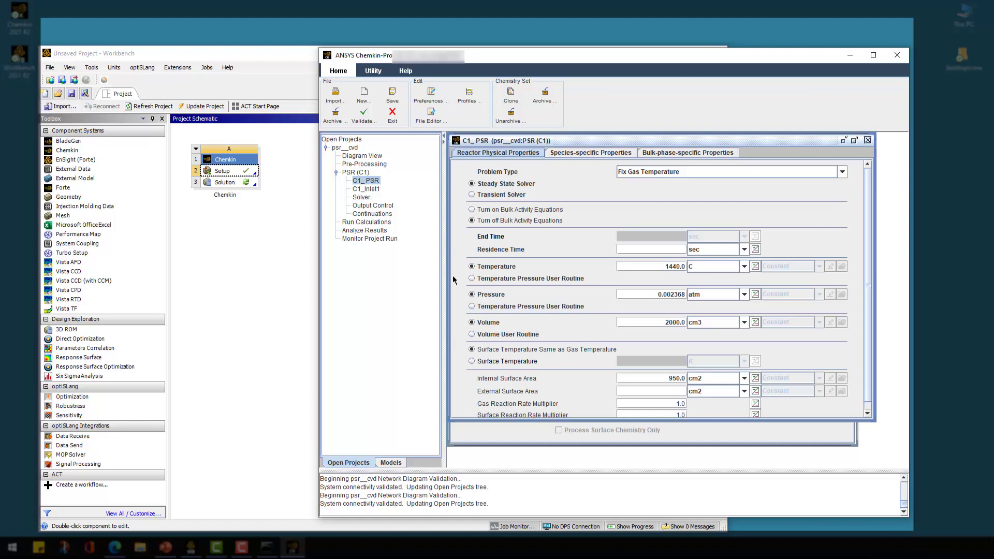
mouse_move(505, 269)
left_click(755, 266)
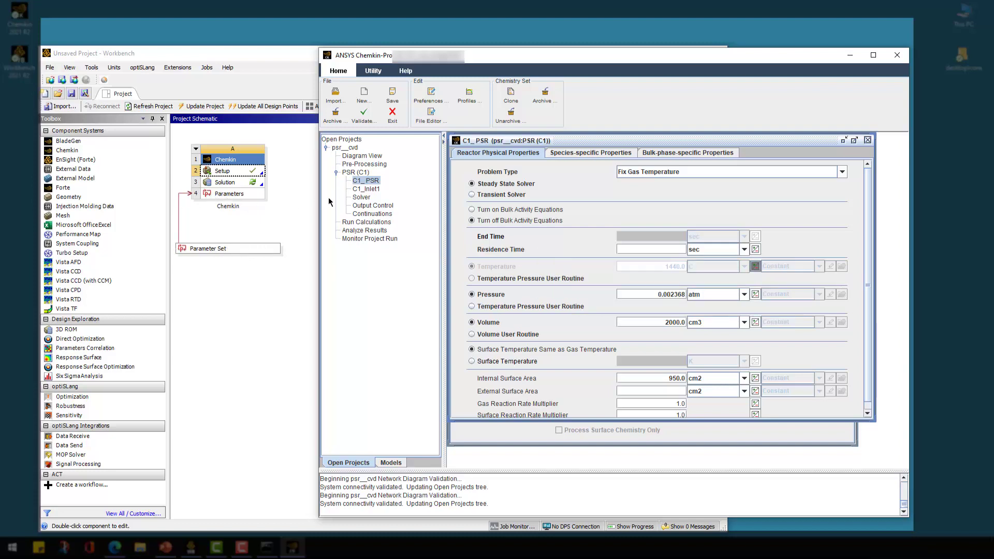
Step: Make the volumetric flow rate in SCCM and the SIF4 reactant fraction of C1_Inlet1 Workbench input parameters
left_click(367, 190)
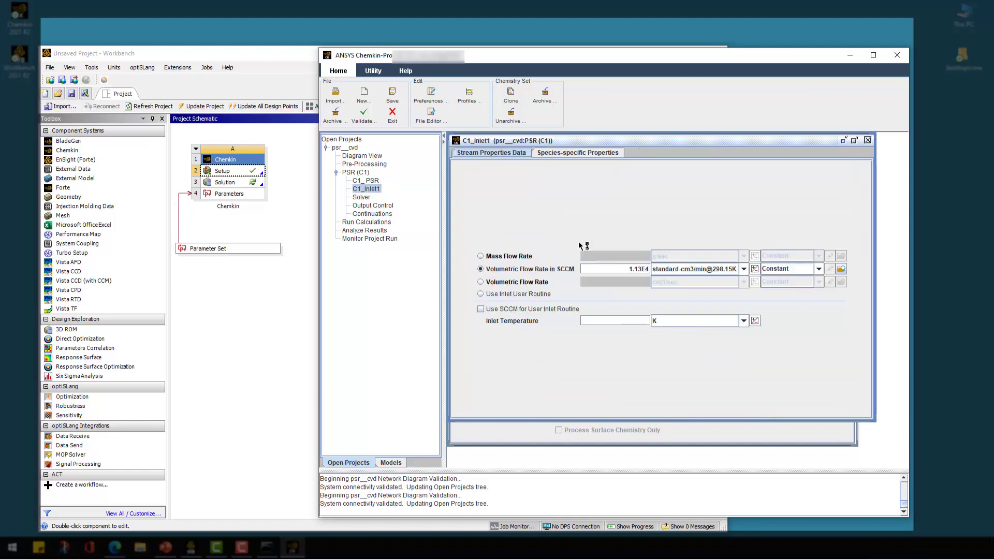
left_click(754, 269)
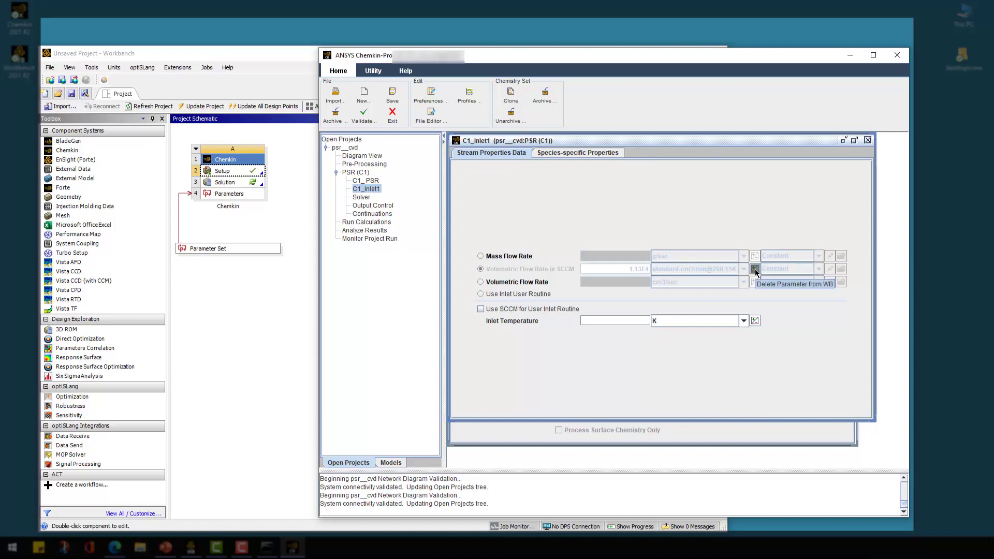
left_click(552, 153)
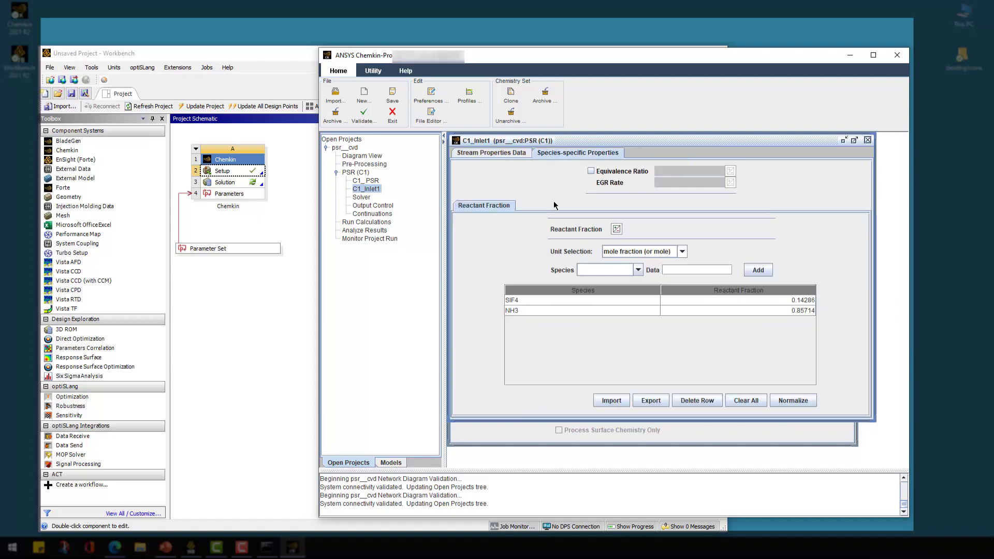
left_click(615, 231)
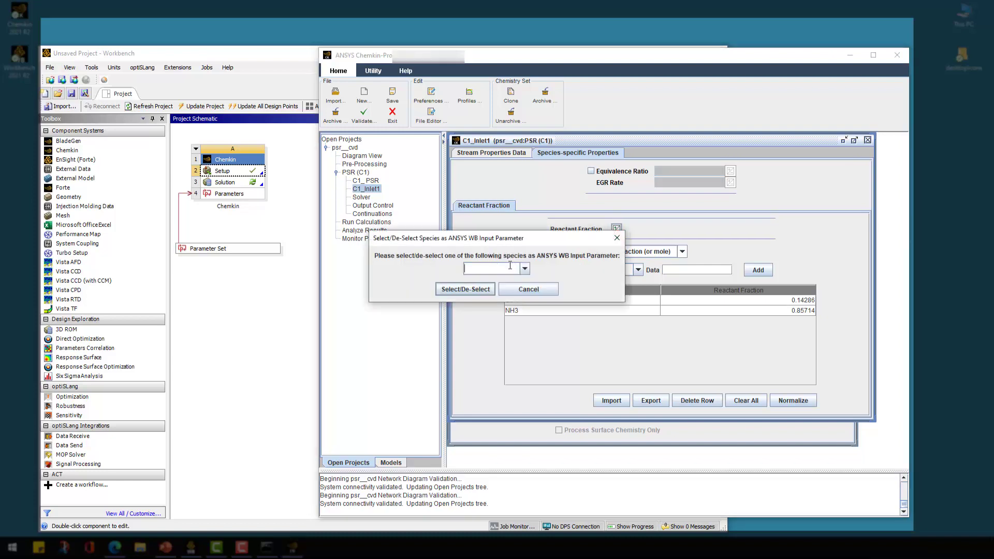
type("SIF4")
left_click(525, 268)
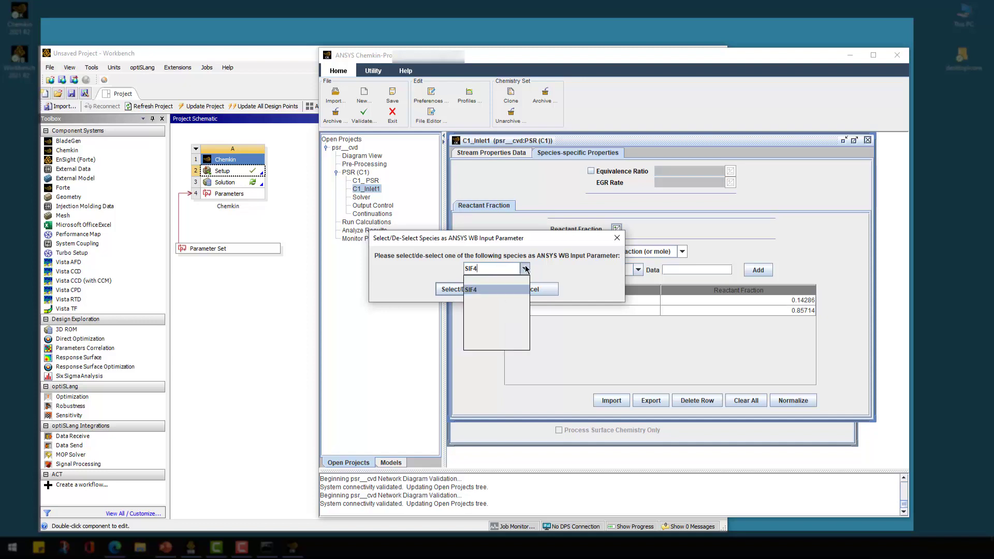
left_click(526, 269)
left_click(471, 290)
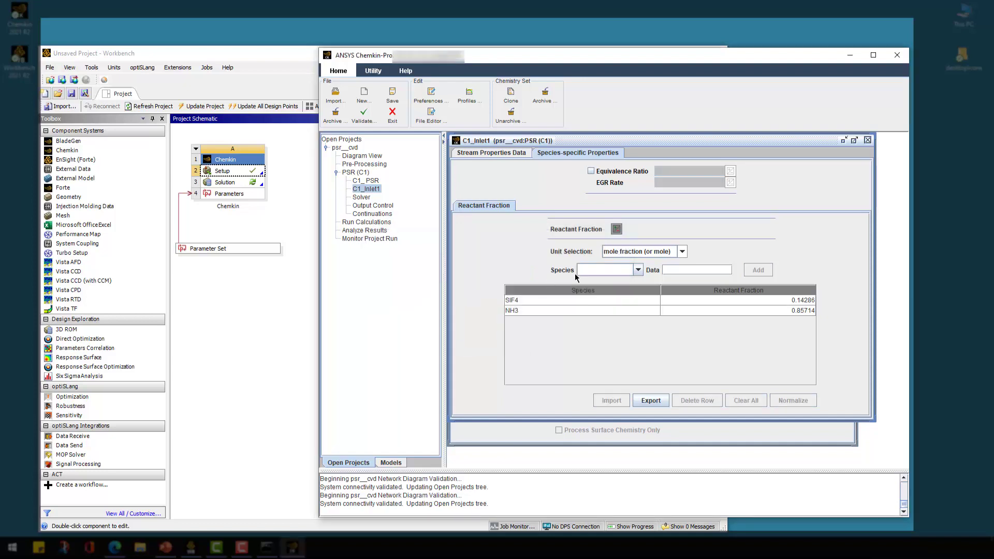
Step: Make the NH3 reactant fraction of C1_Inlet1 a Workbench input parameter
left_click(616, 228)
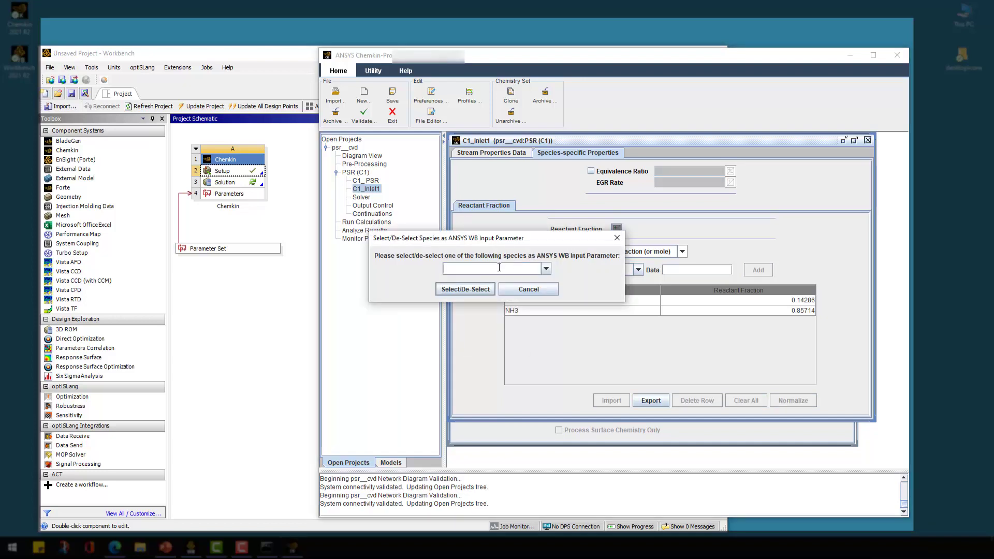
type("NH3")
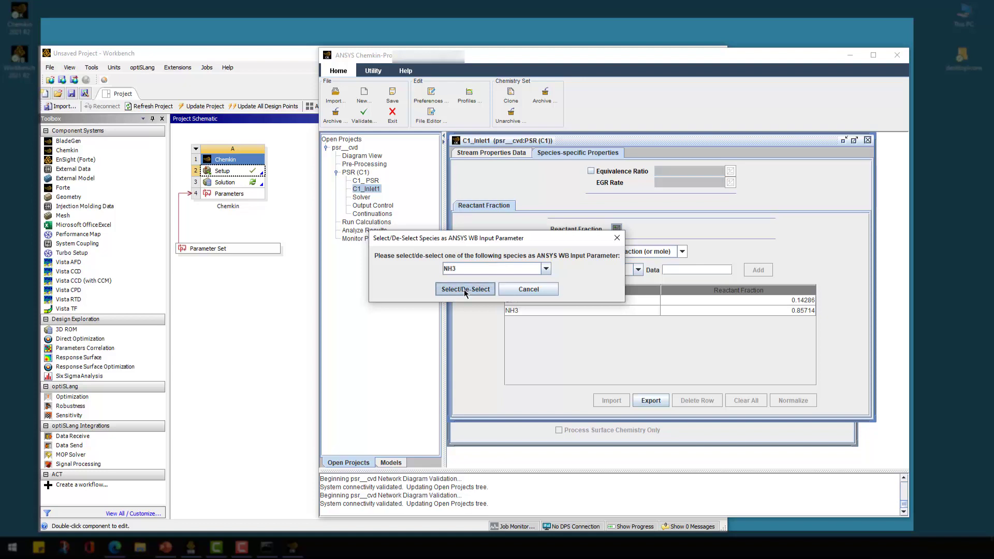
left_click(467, 288)
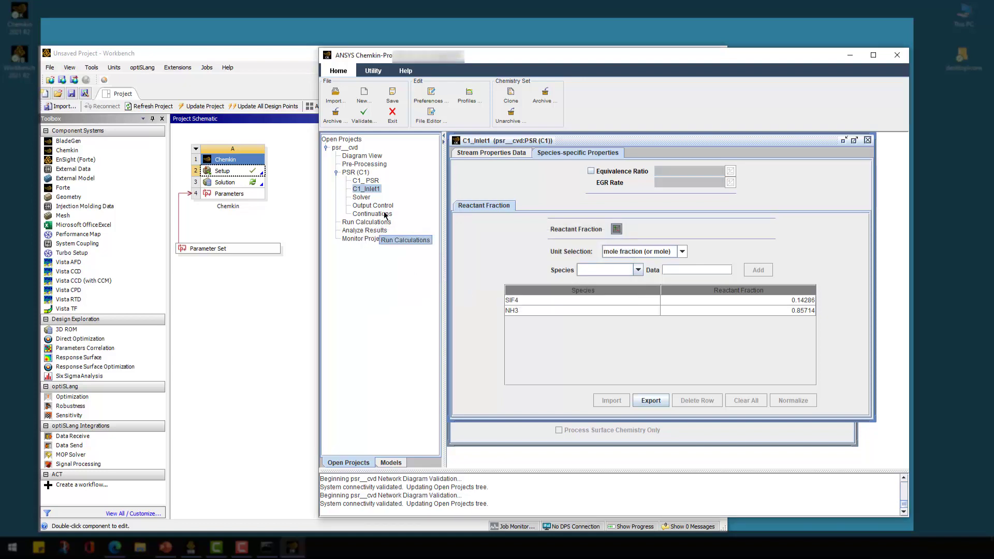
Step: Choose only Growth_rate_BULK1 as the Workbench output parameter for the PSR (C1) solution, apply it, and exit the Chemkin-Pro editor
left_click(363, 231)
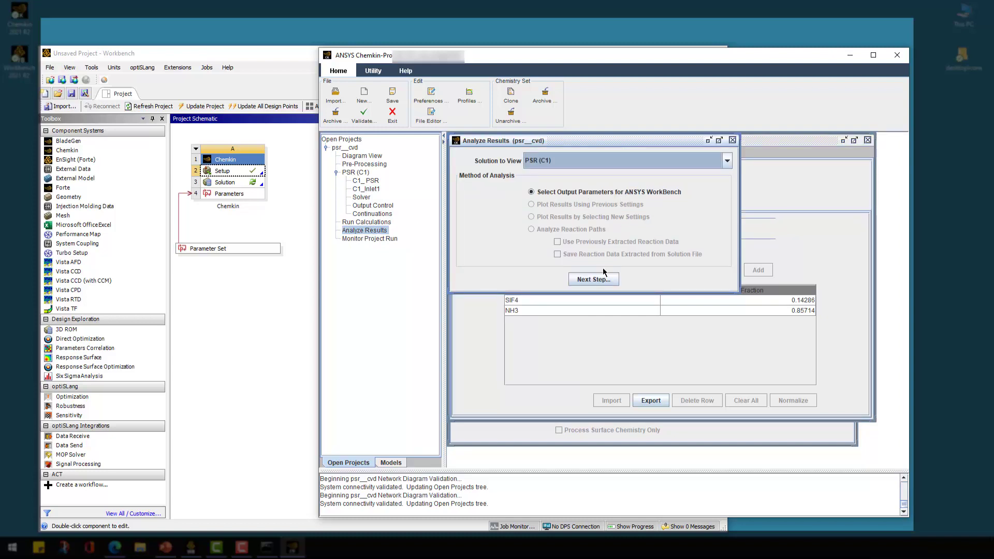
left_click(599, 280)
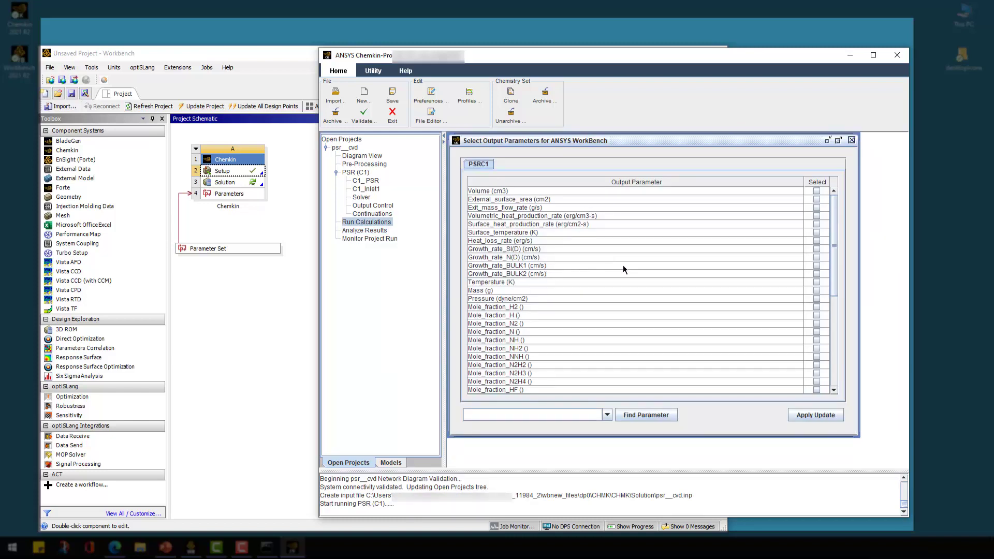
left_click(817, 273)
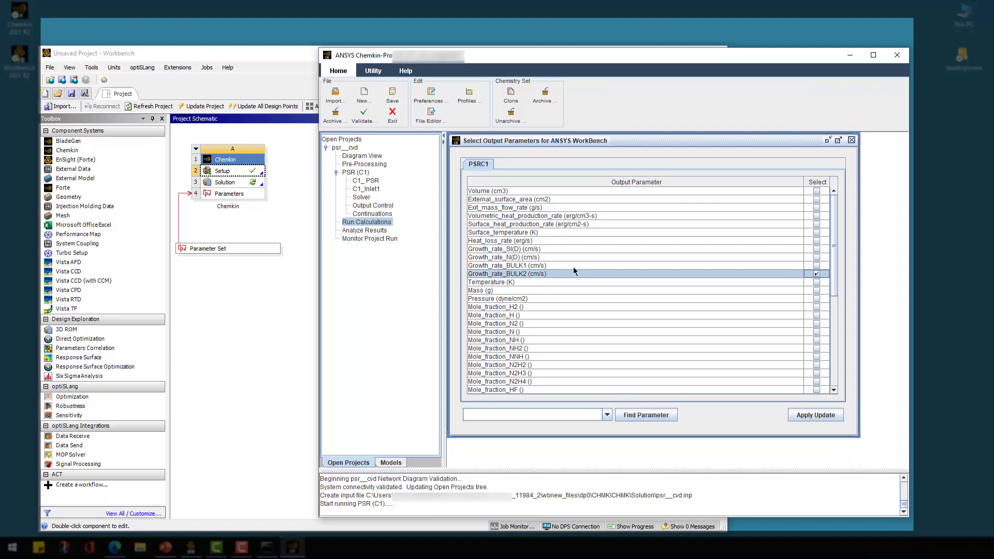
left_click(817, 265)
left_click(817, 274)
left_click(825, 414)
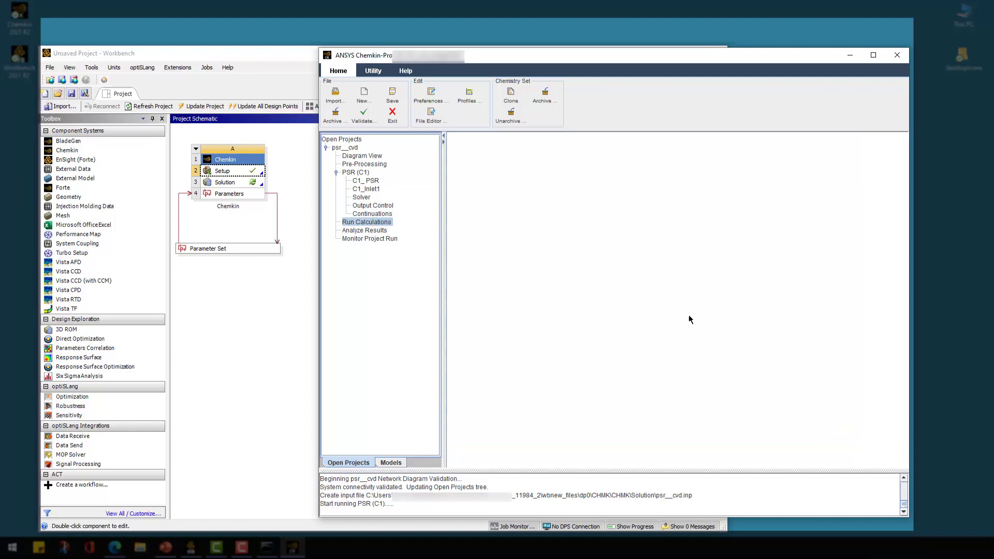
left_click(396, 114)
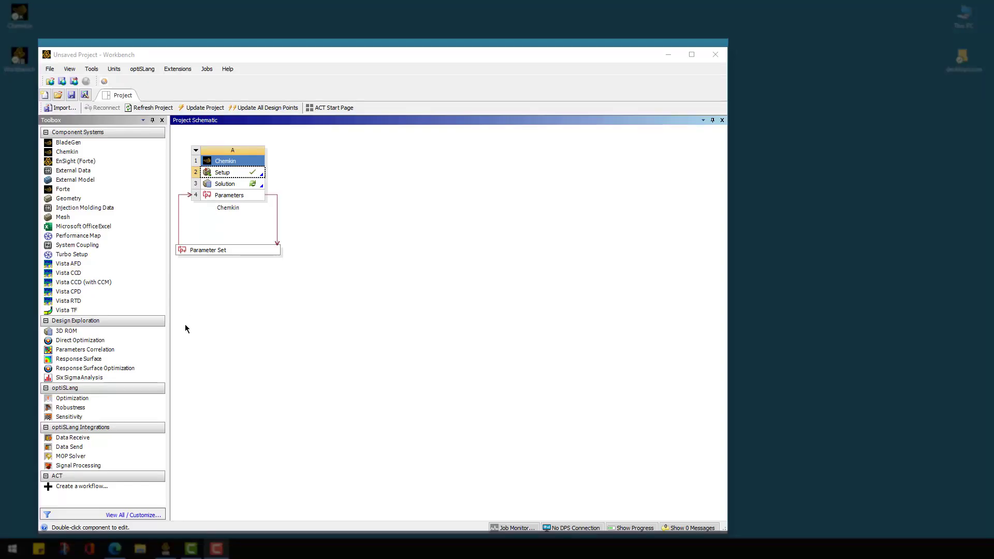
Step: Add a Response Surface Optimization system to the project and open its Optimization component
left_click(110, 340)
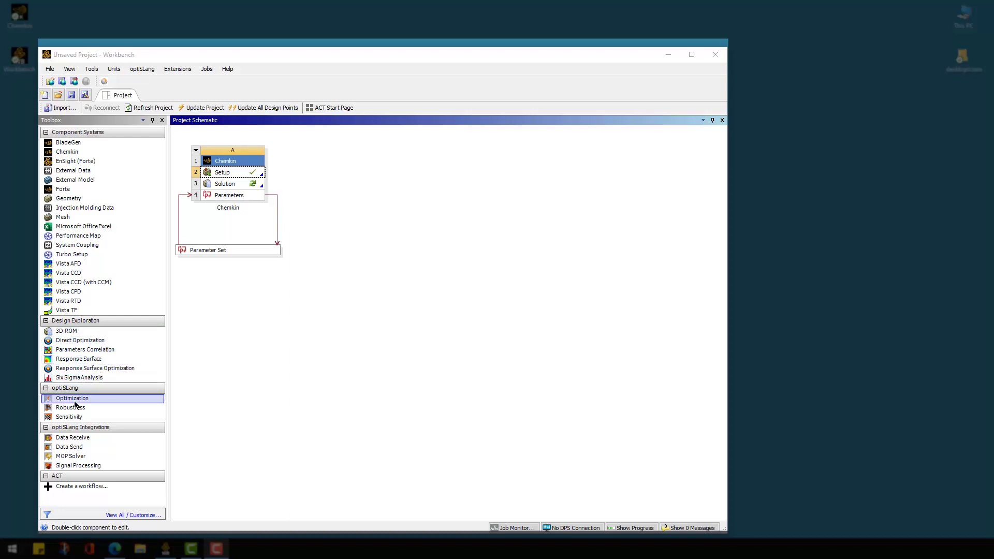
double_click(86, 373)
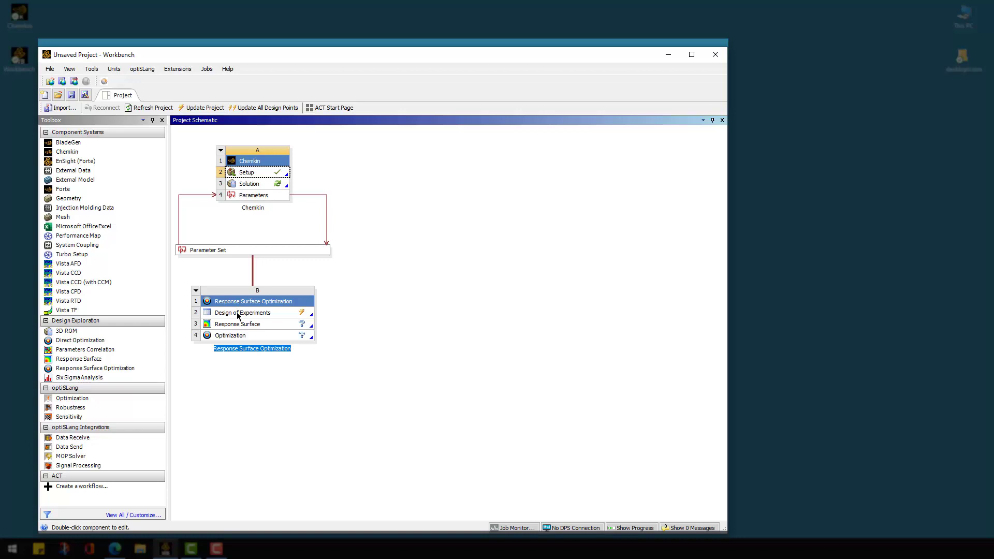
double_click(240, 335)
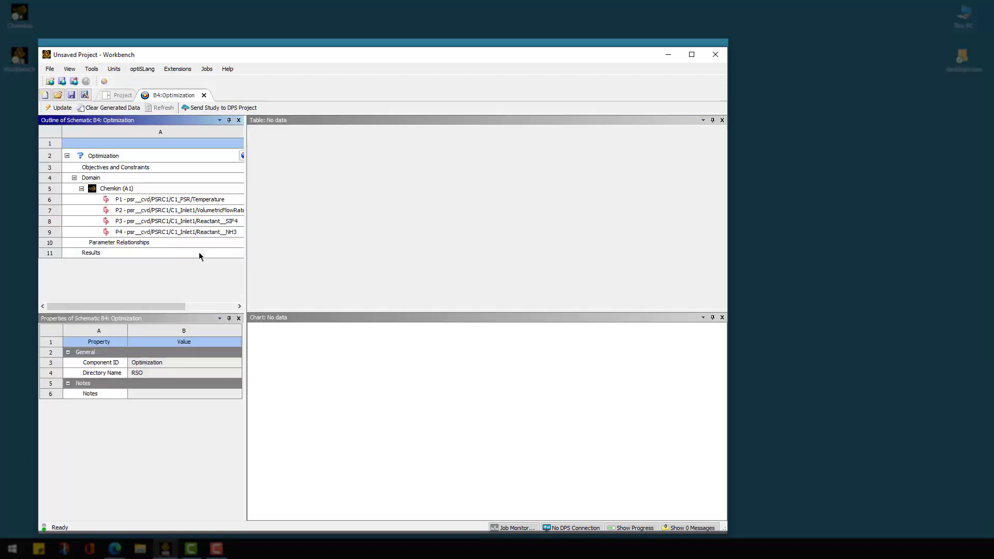
Step: Add an optimization objective that maximizes the output parameter P5, Growth_rate_BULK1
left_click(138, 166)
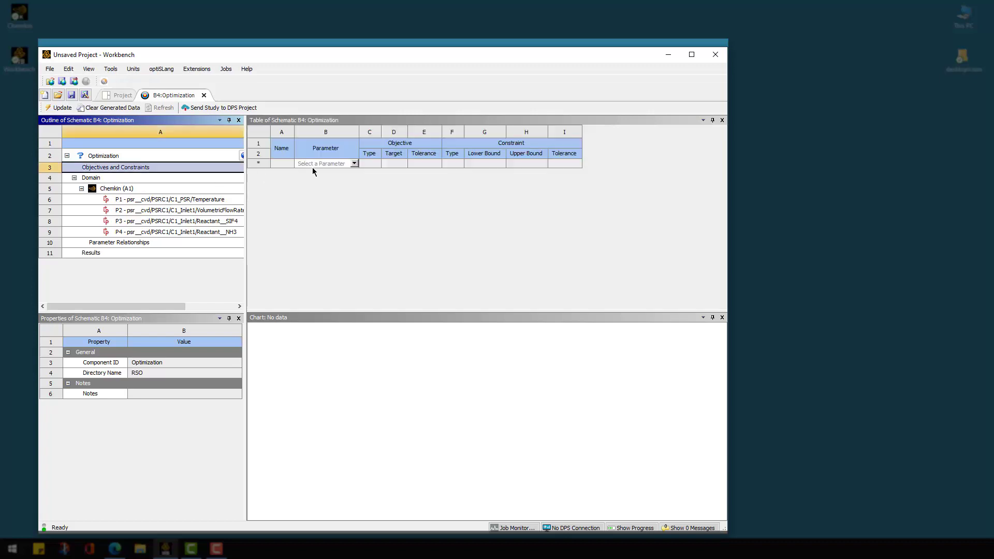
left_click(355, 163)
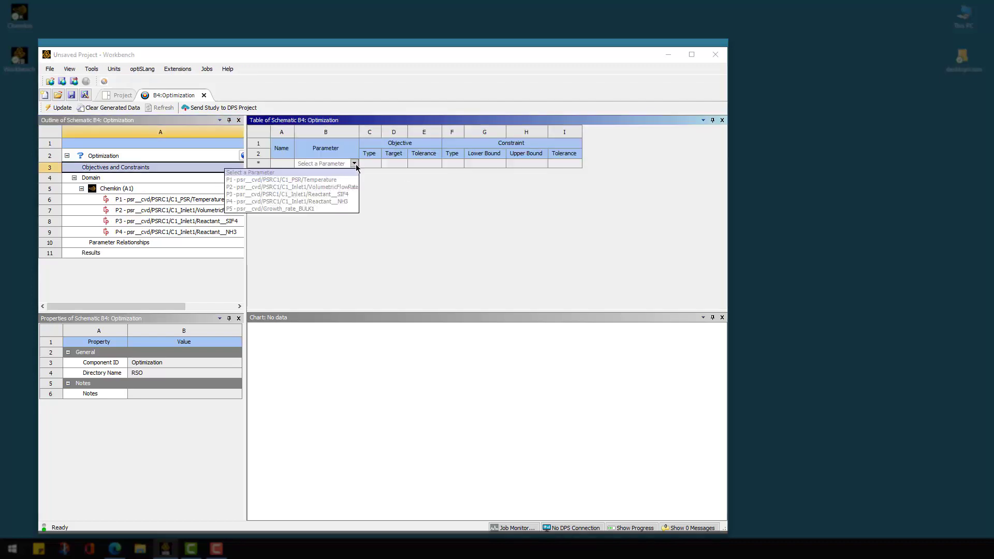
left_click(326, 210)
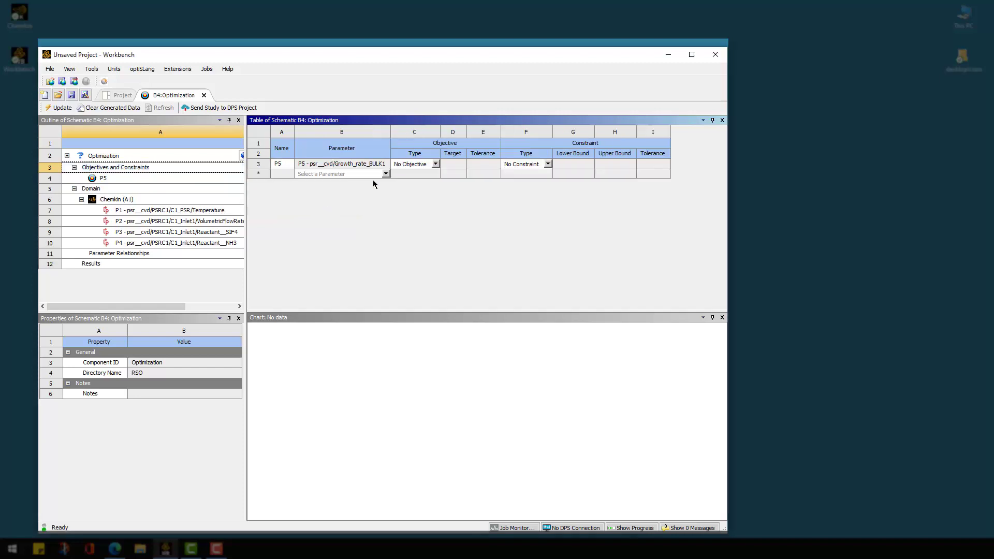
left_click(435, 164)
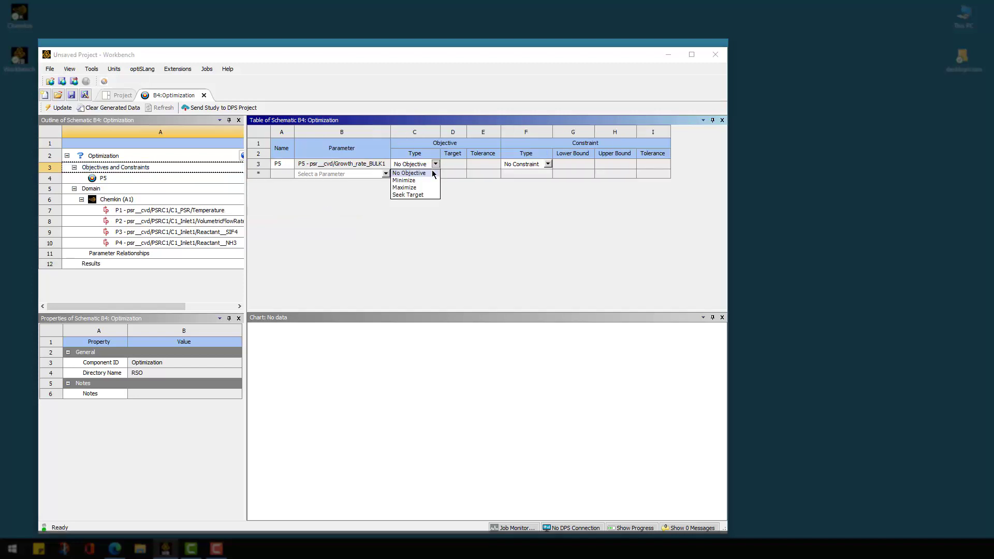
left_click(404, 187)
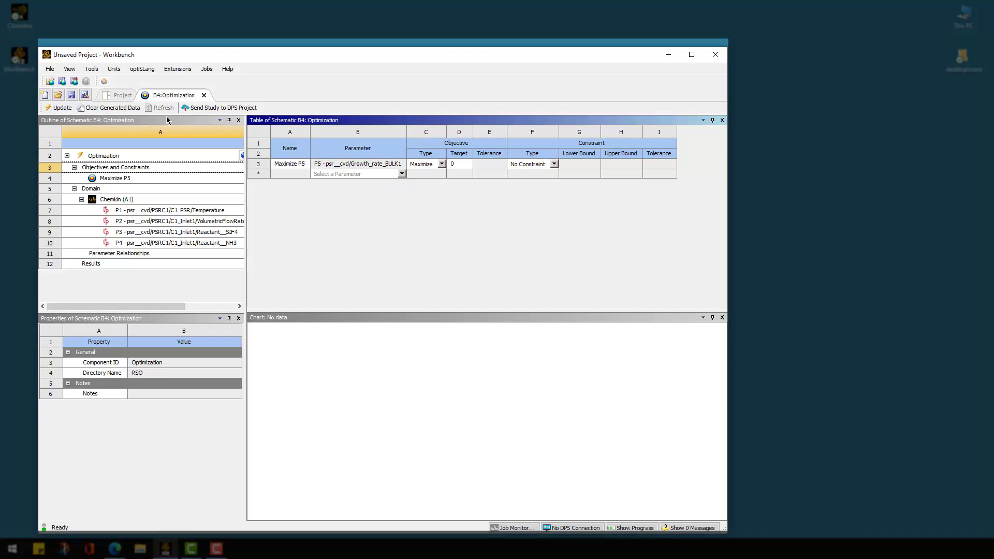
Step: Close the Optimization component and update the whole project to run the Chemkin solution and the response surface optimization
left_click(204, 96)
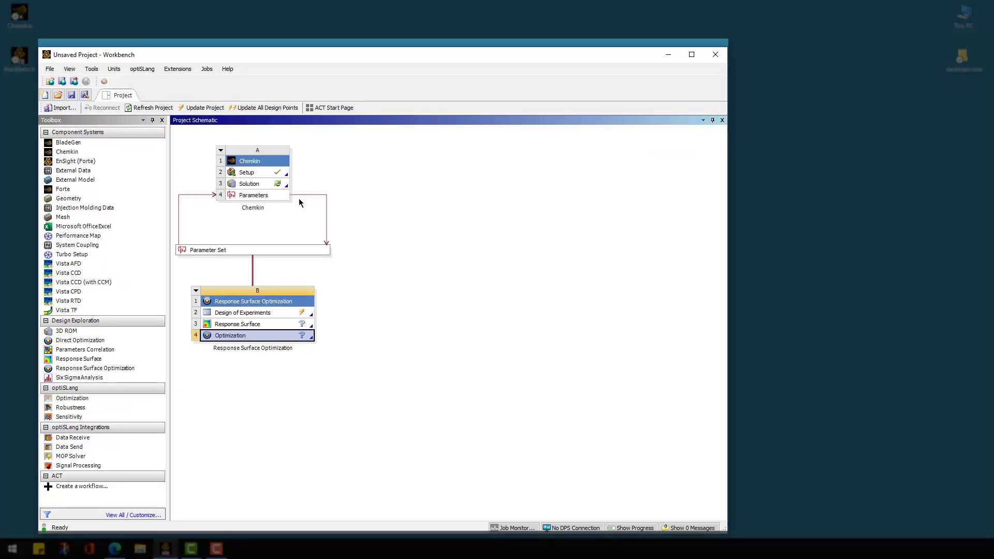
left_click(200, 110)
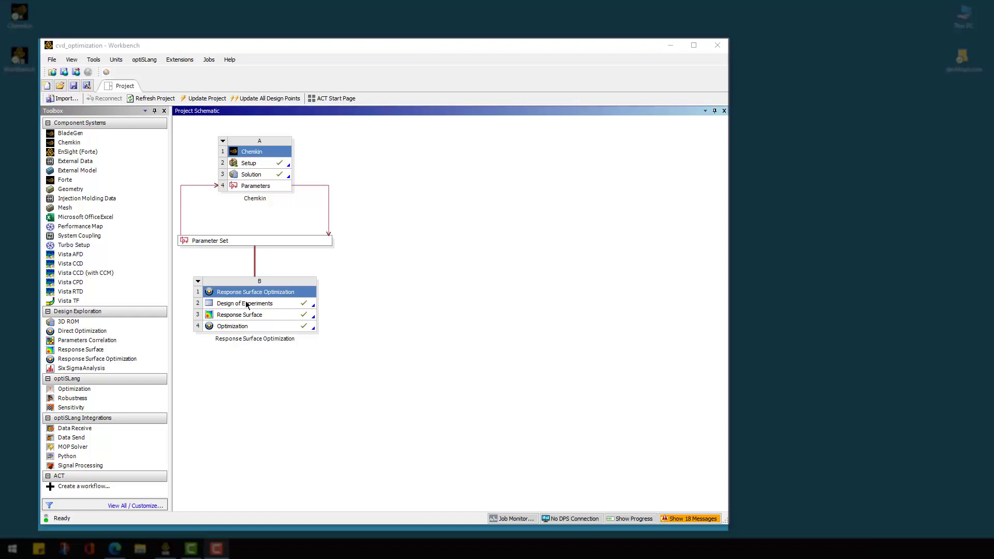
Step: Review the generated design points in the Design of Experiments table, and close that component
double_click(247, 304)
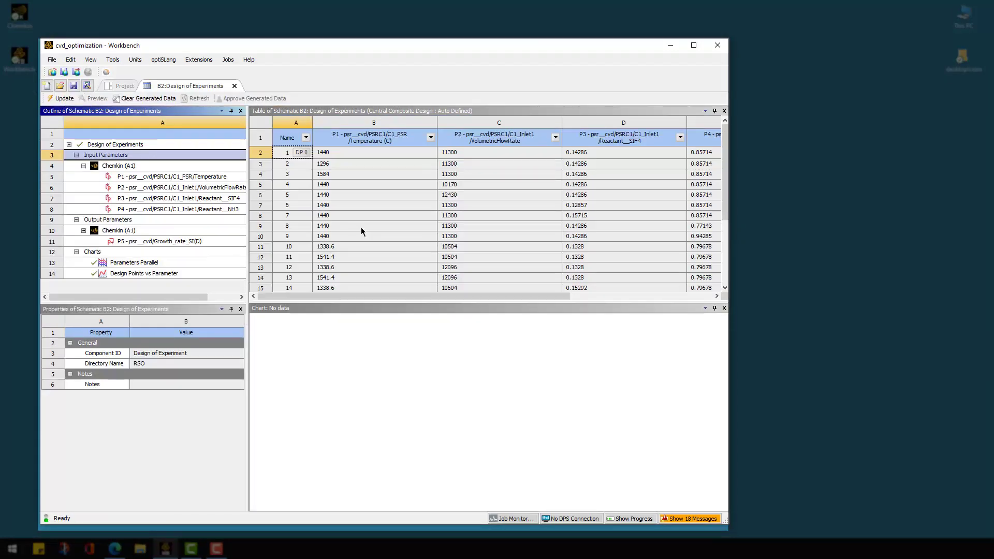
scroll(349, 189, "down", 4)
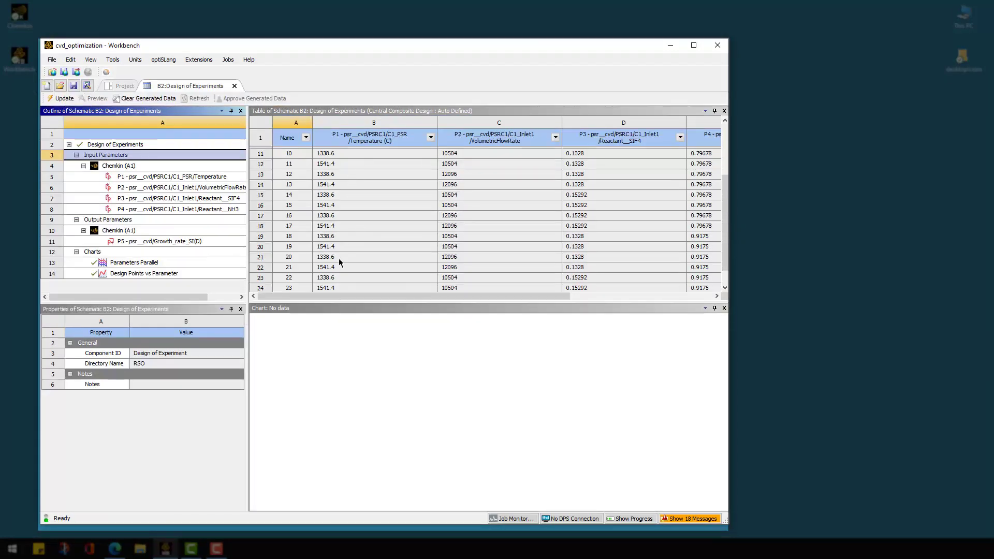
left_click(234, 86)
Step: Open the solved Optimization component and review its Tradeoff and Samples results
double_click(227, 326)
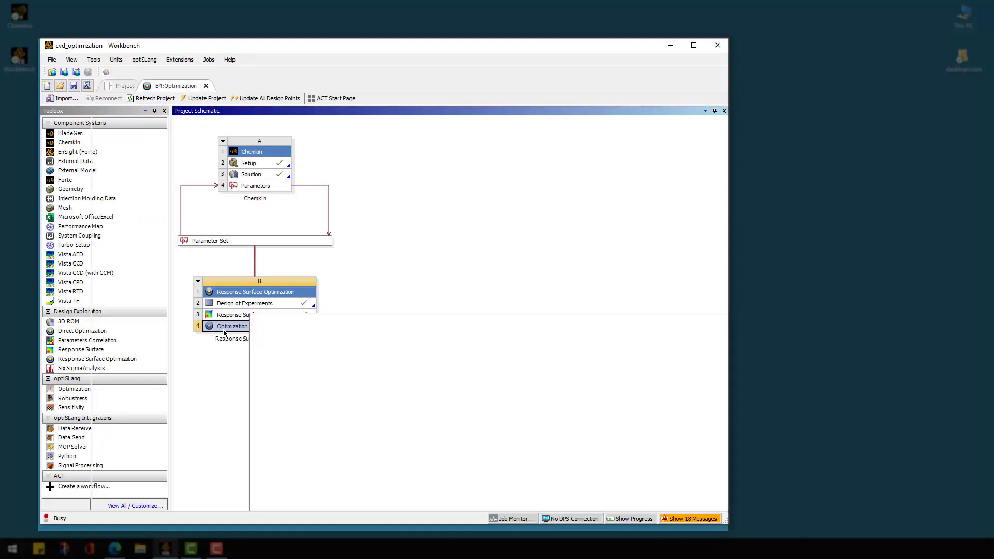
scroll(154, 271, "down", 2)
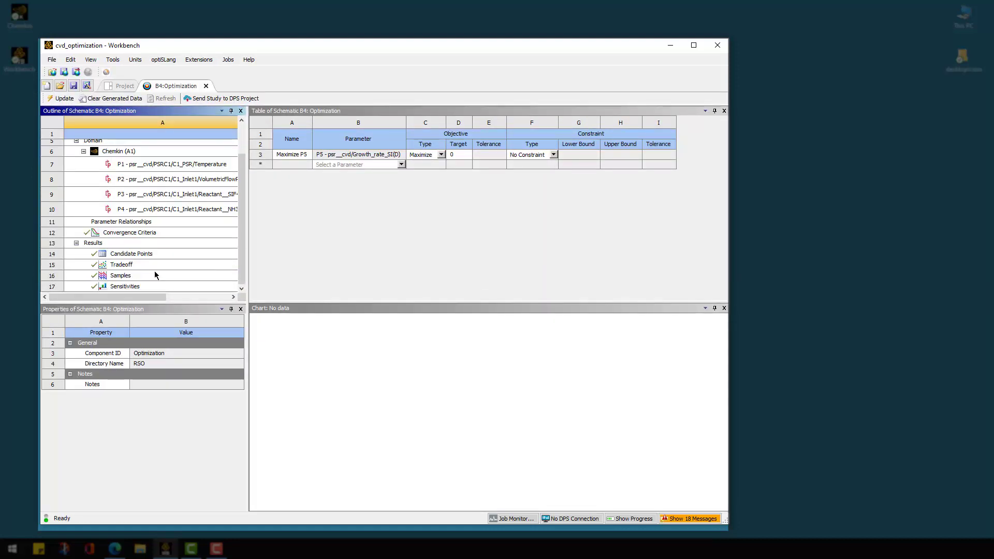
left_click(129, 266)
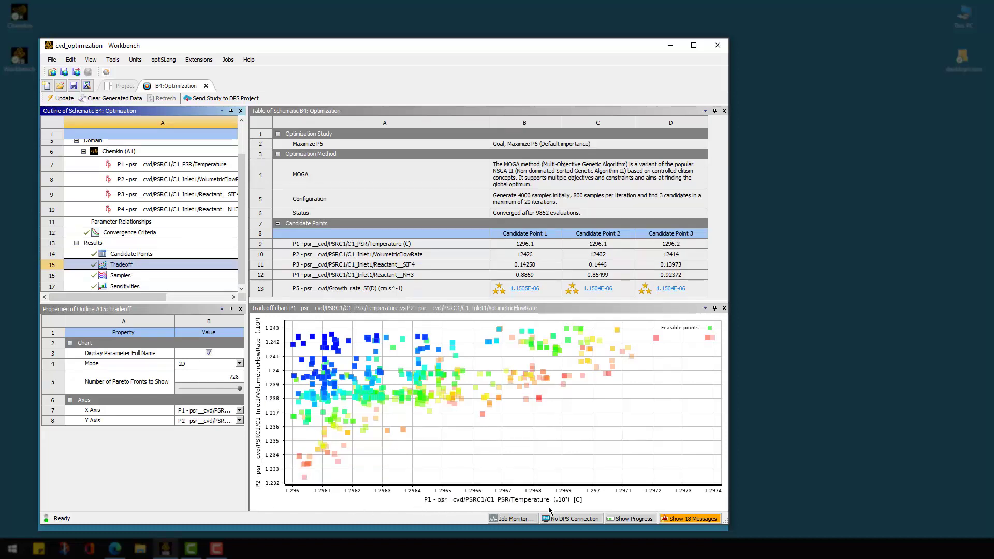
left_click(139, 275)
Step: Examine the Sensitivities chart for how temperature, volumetric flow rate and reactant fractions affect the growth rate, and close the Optimization component
left_click(125, 287)
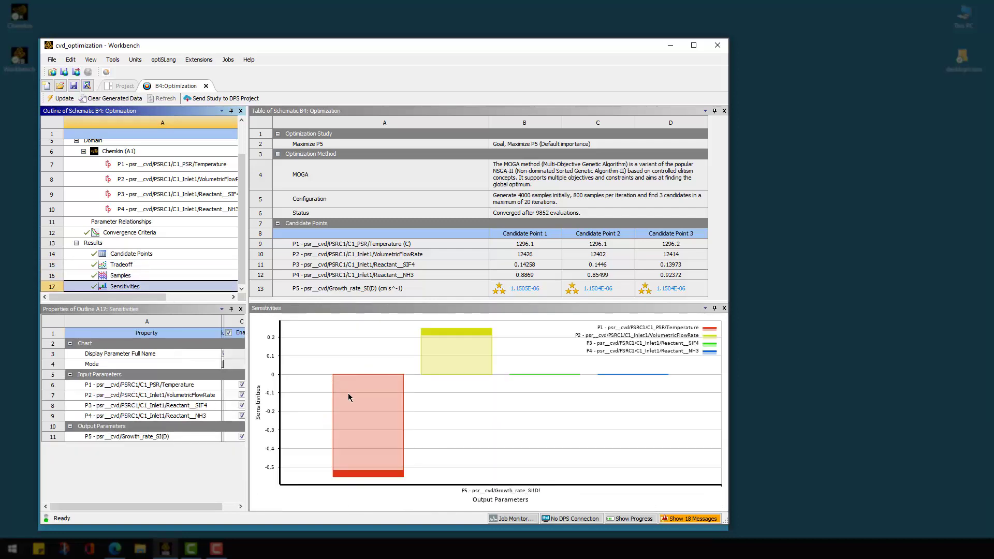
mouse_move(350, 412)
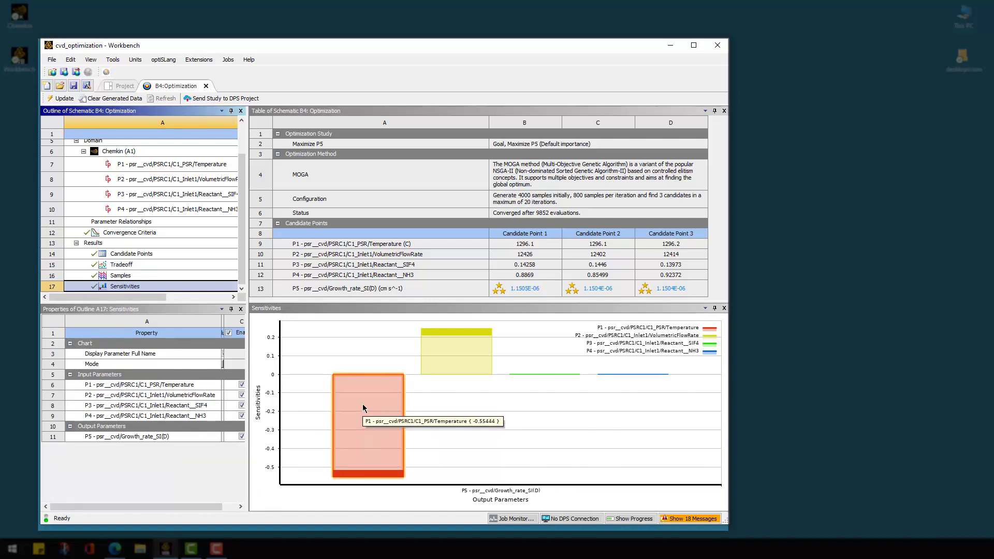
mouse_move(444, 361)
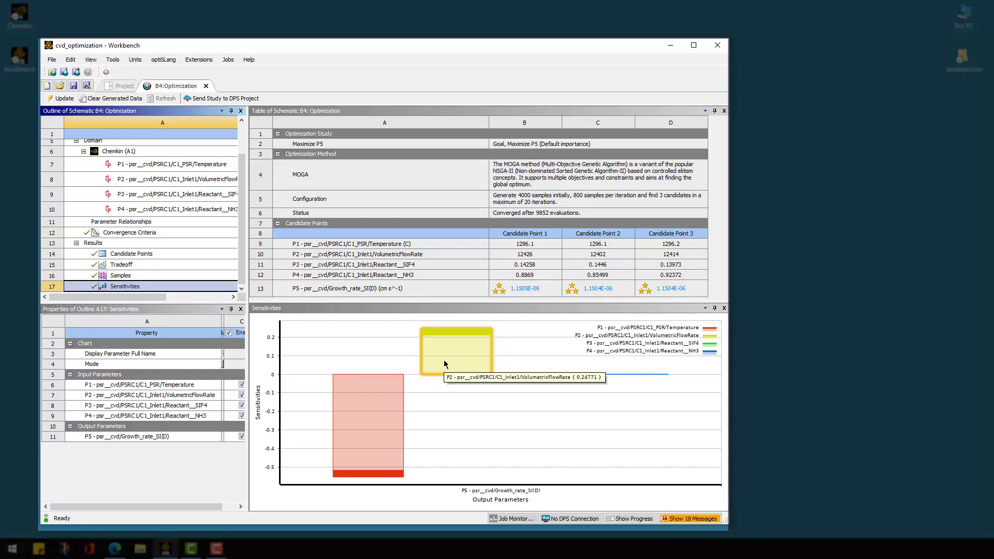
mouse_move(541, 375)
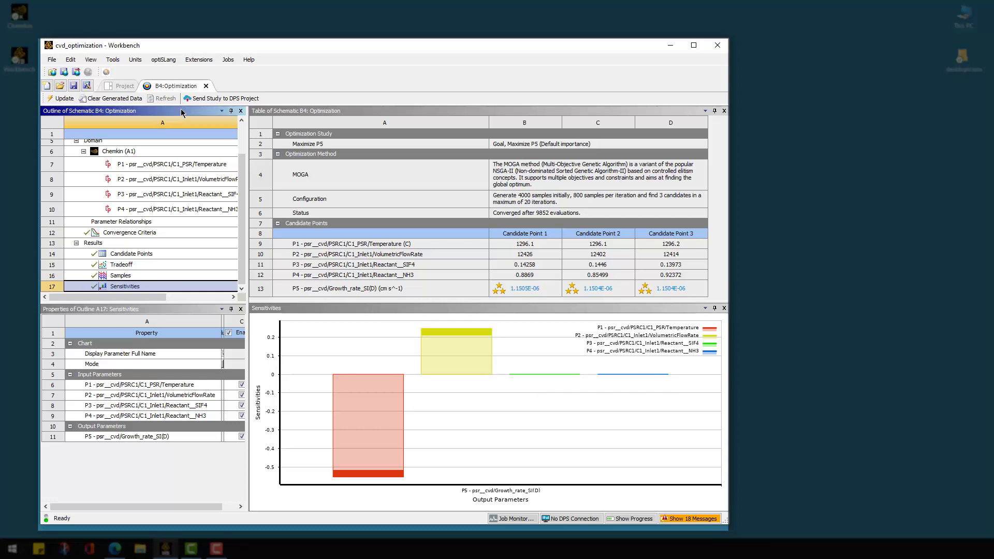
left_click(205, 86)
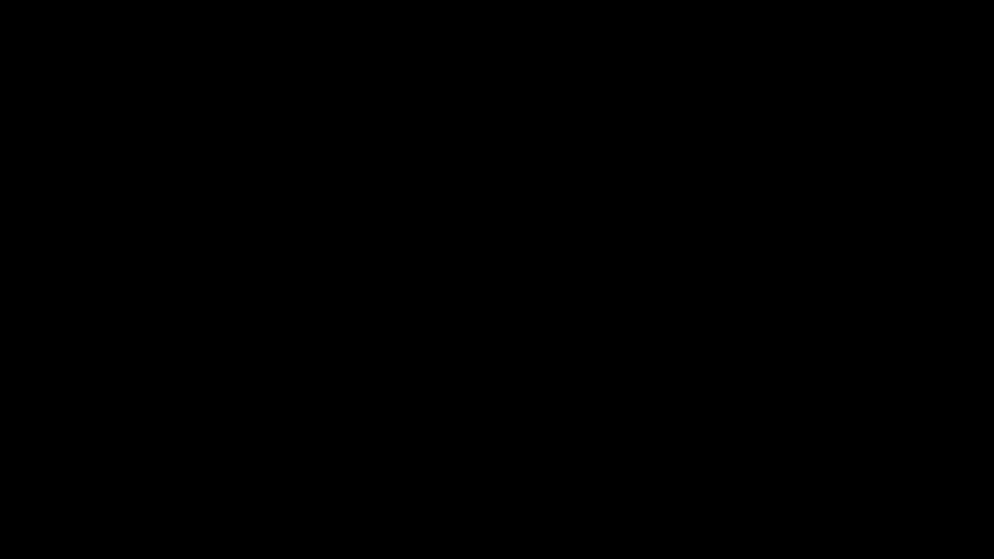